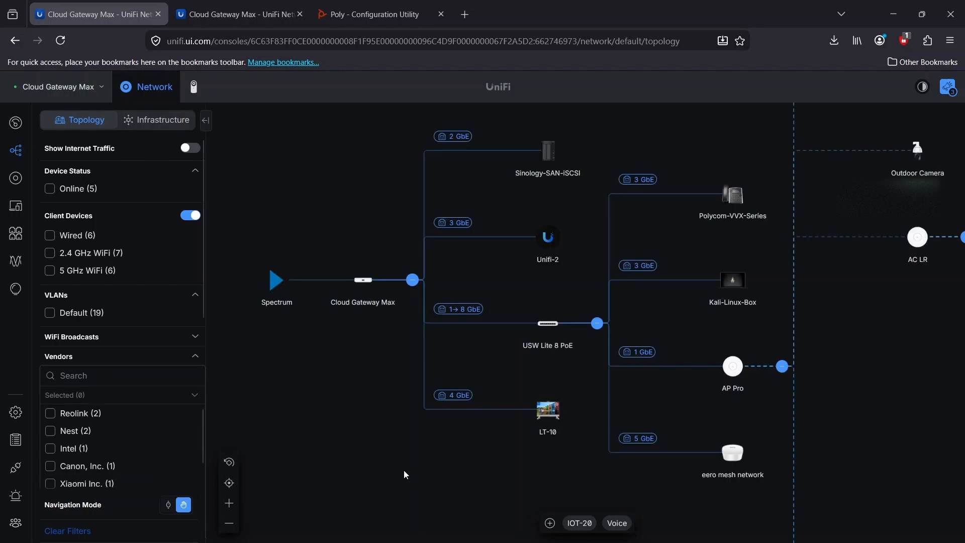
- Inspect the USW Lite 8 PoE switch in the topology, including the details of port 3, and close its details
left_click_drag(362, 368, 356, 401)
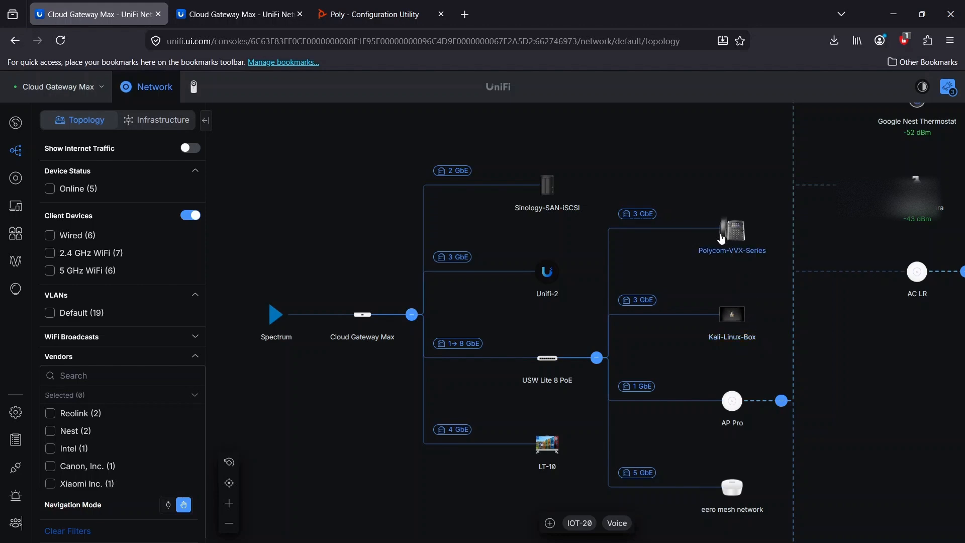
left_click(553, 358)
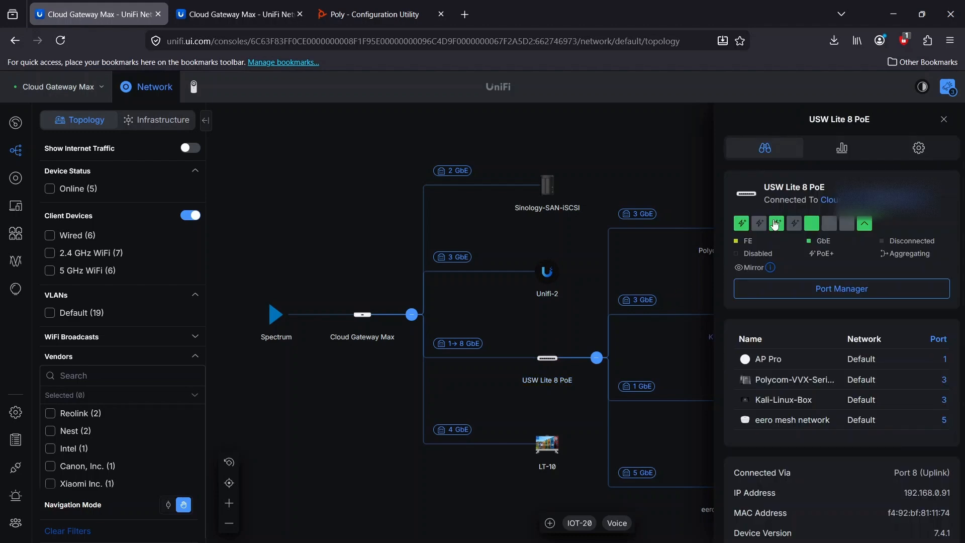
mouse_move(781, 233)
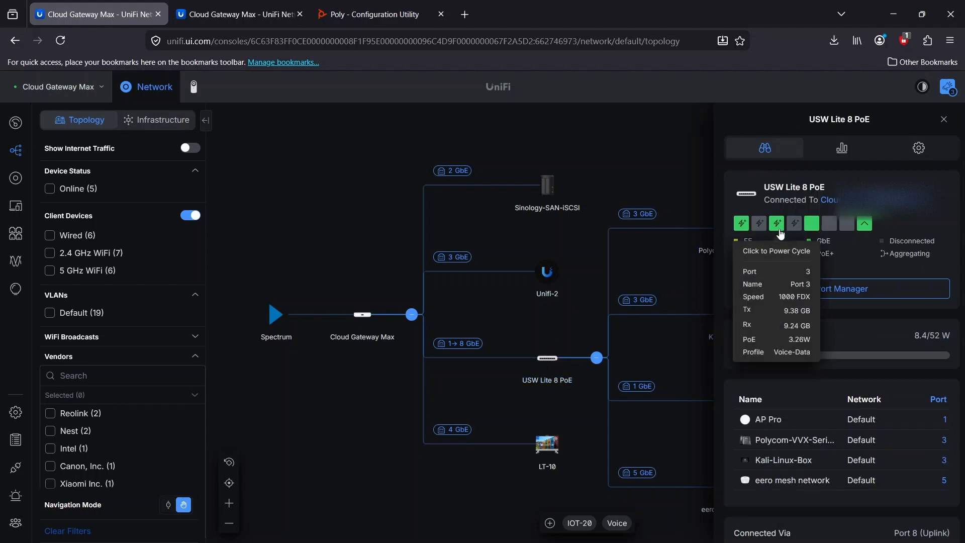
left_click(944, 120)
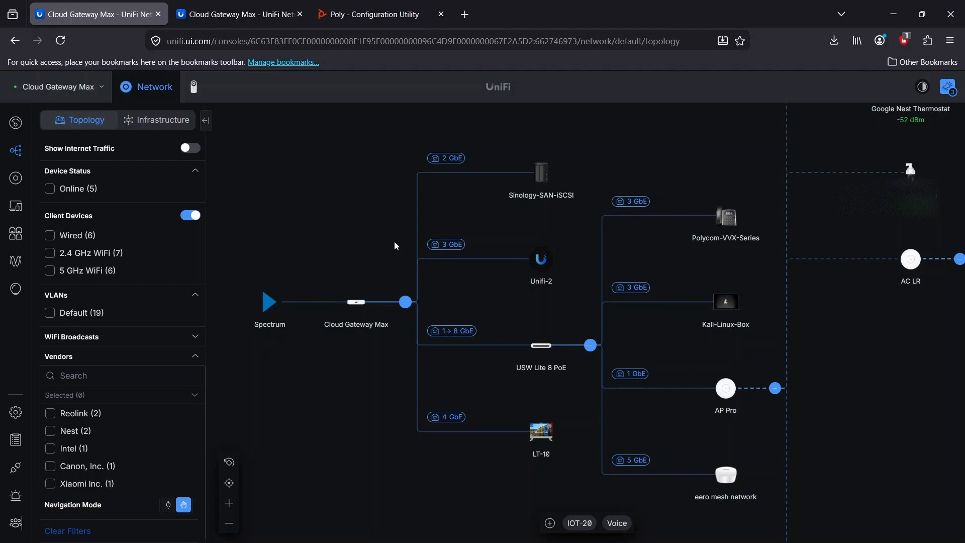
left_click_drag(359, 231, 368, 219)
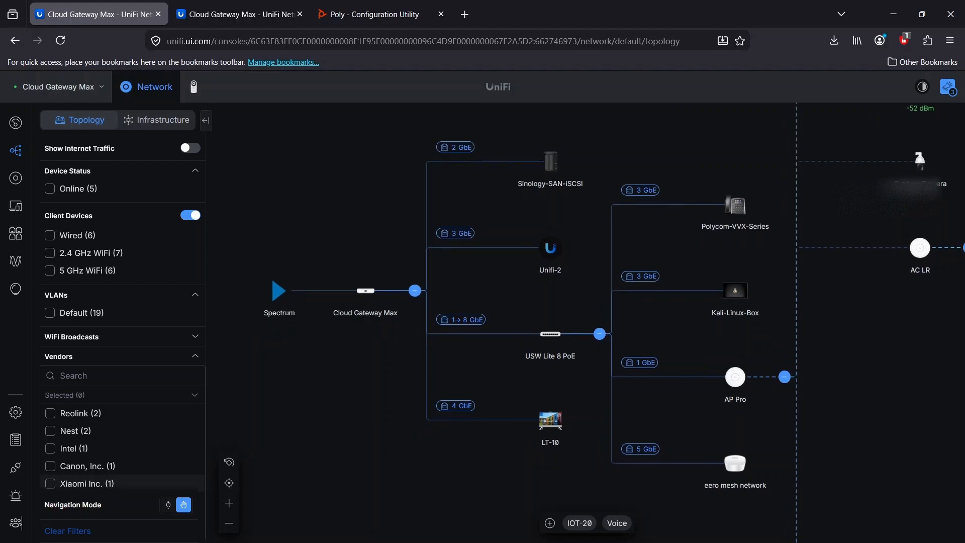
- Review the configured networks in the gateway settings and the Poly phone's web login page
key("ctrl+Tab")
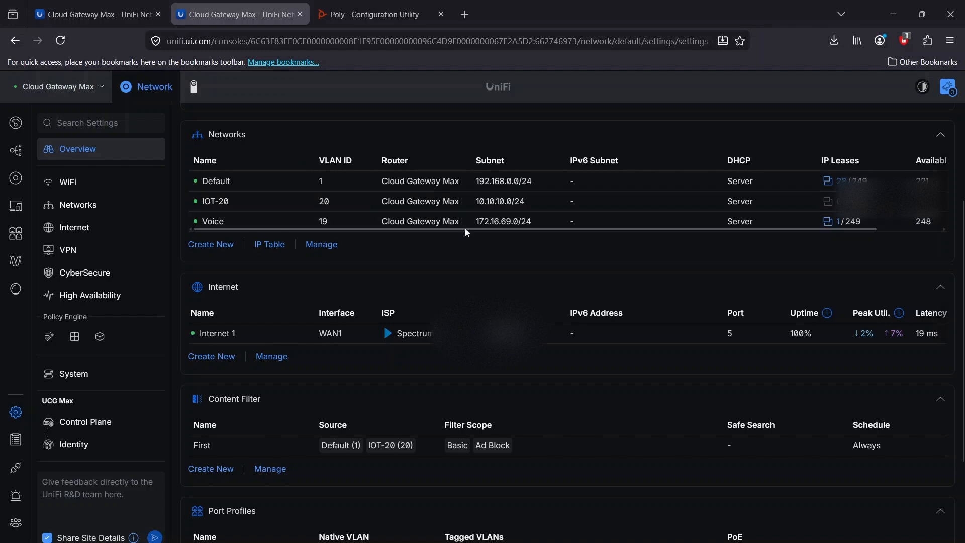
left_click(417, 15)
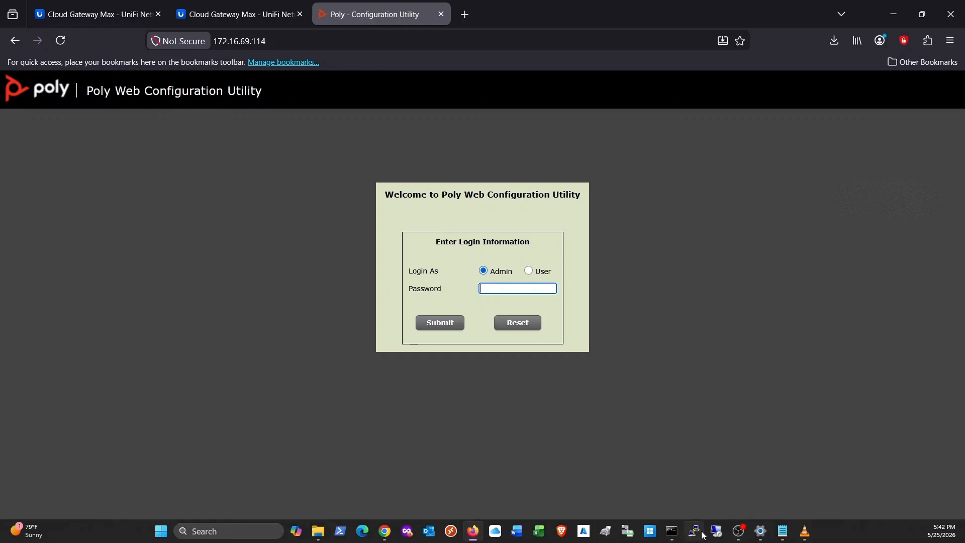
- Switch to the Command Prompt window to check the continuous ping to 192.168.0.253
left_click(672, 531)
left_click(540, 373)
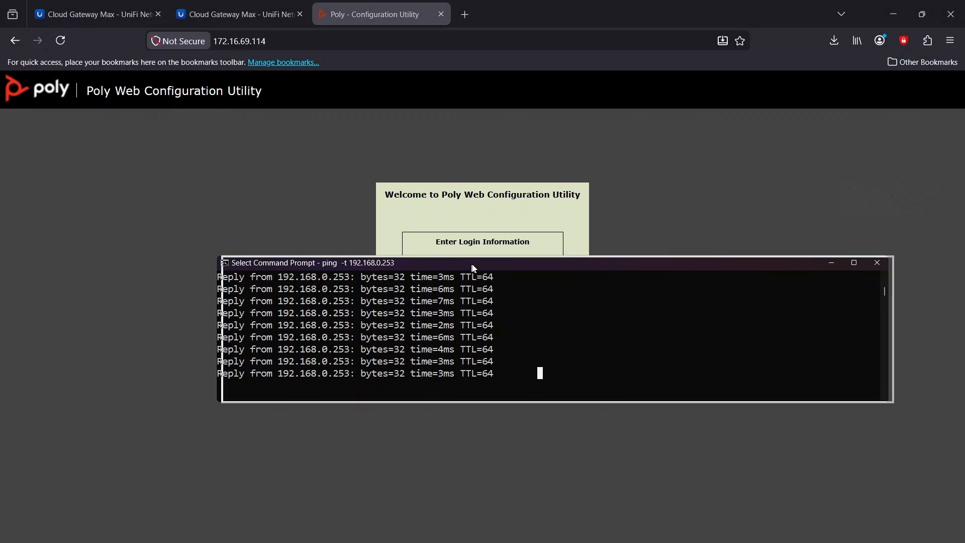
left_click_drag(453, 262, 543, 288)
- Return to the UniFi topology and check the IP addresses of the Kali-Linux-Box and Polycom-VVX-Series clients
left_click(87, 13)
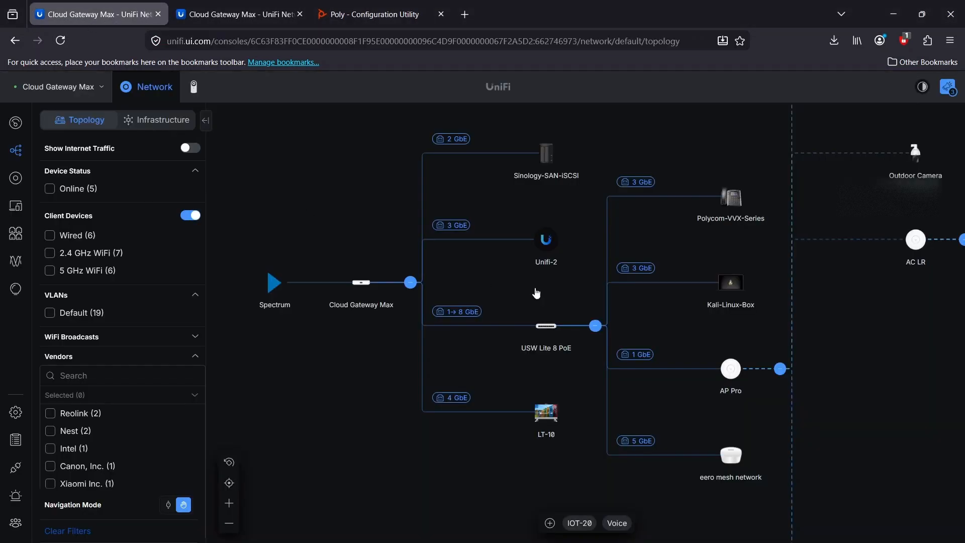
left_click(716, 306)
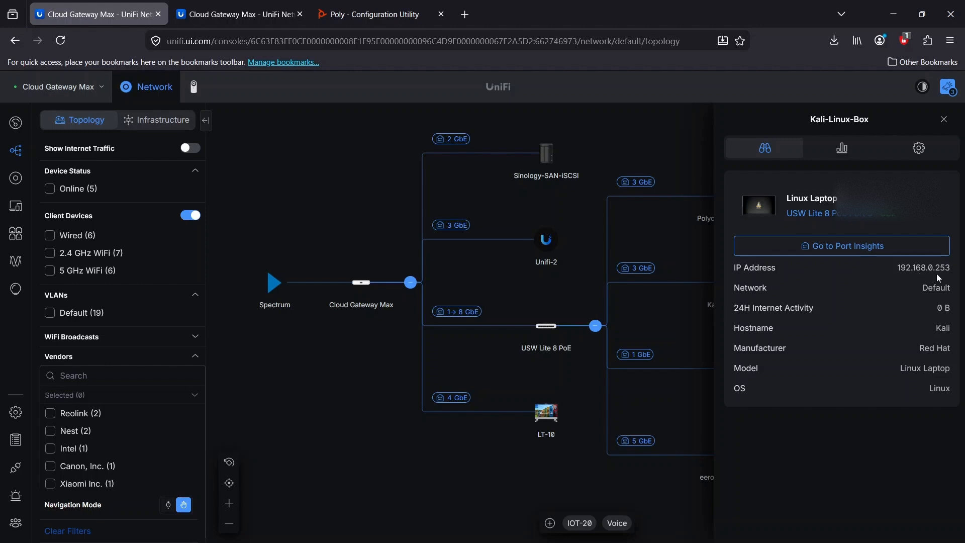
left_click(944, 119)
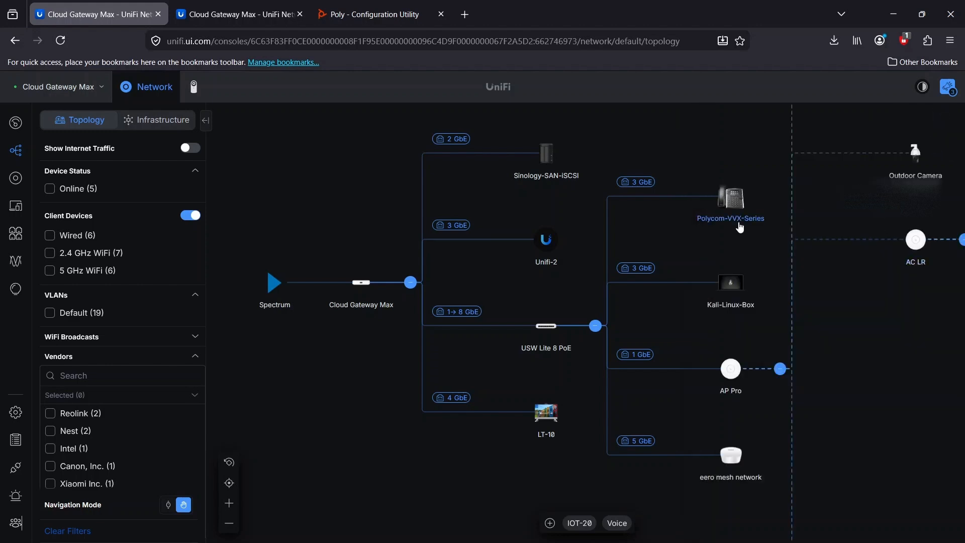
left_click(741, 228)
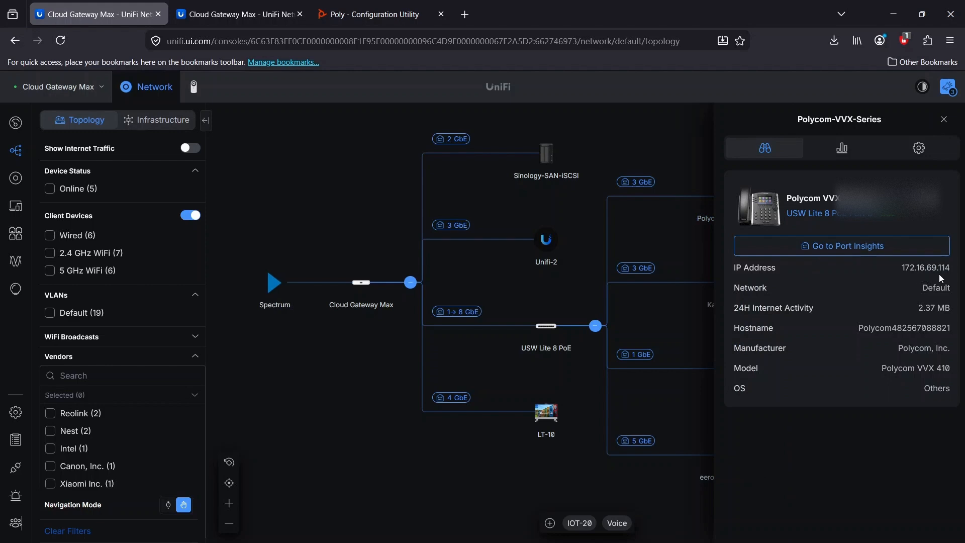
left_click(945, 121)
left_click_drag(371, 371, 402, 380)
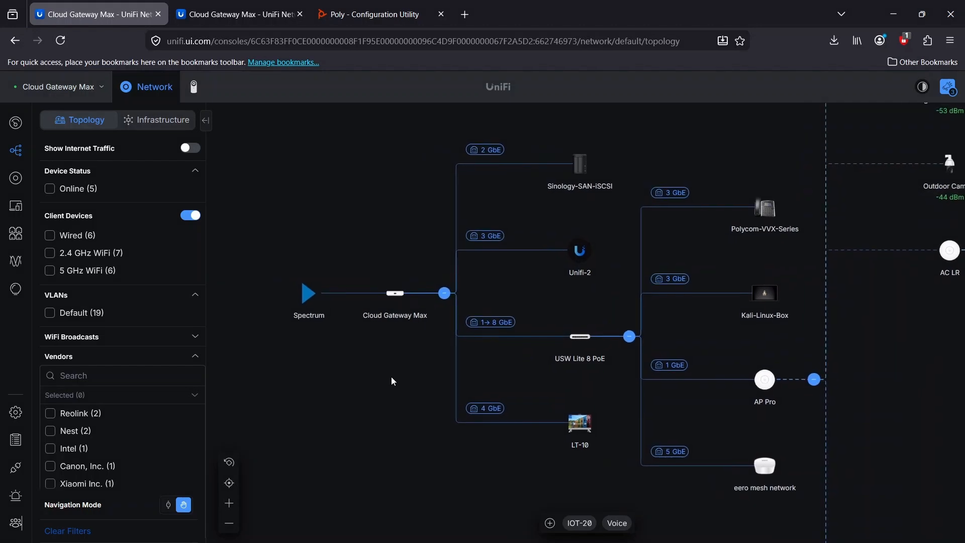
left_click_drag(380, 373, 394, 381)
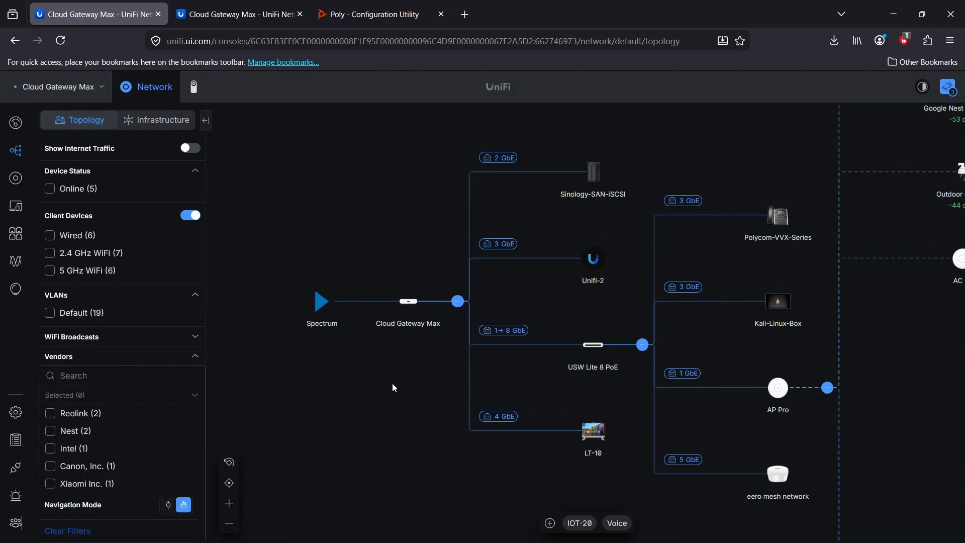
- Start a new port profile in the UniFi network settings and name it Voice-Data2
scroll(129, 378, "down", 10)
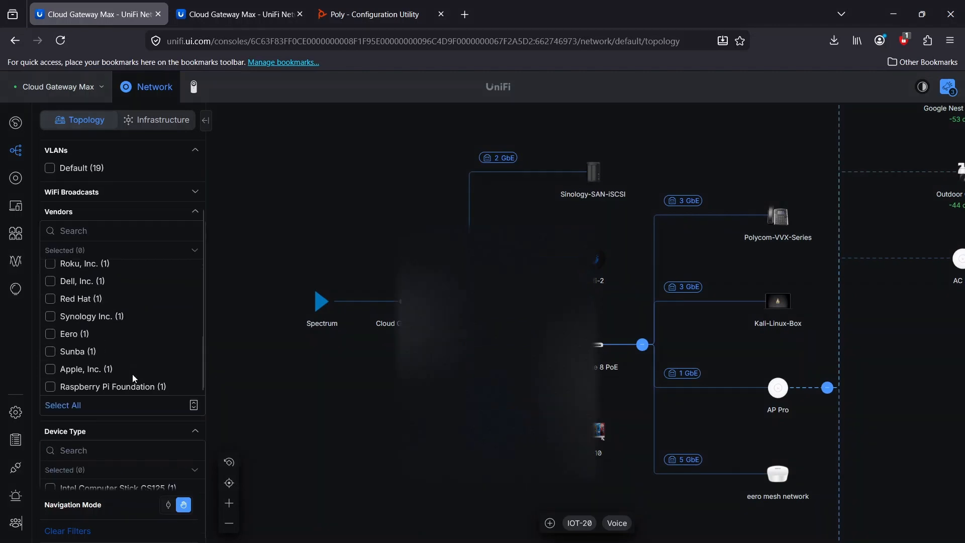
left_click(16, 413)
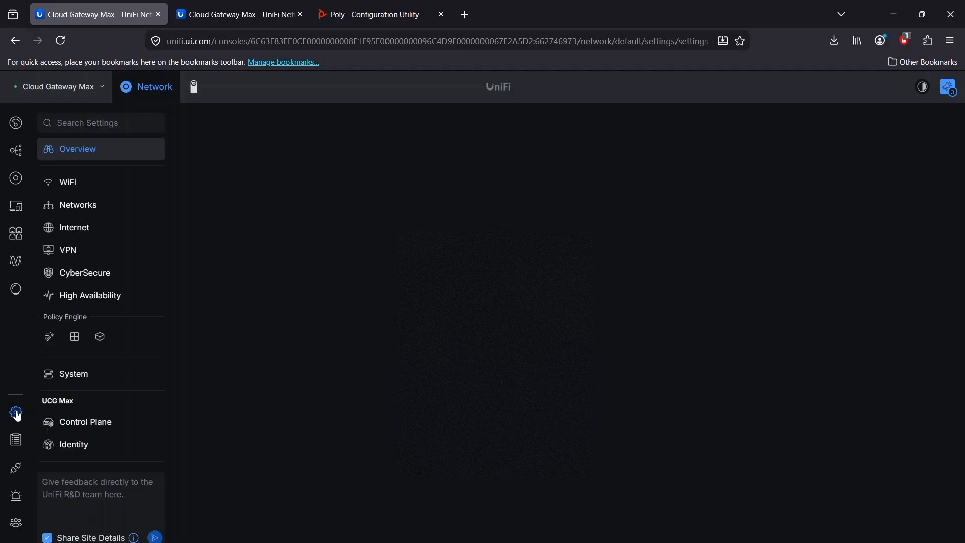
scroll(266, 404, "down", 3)
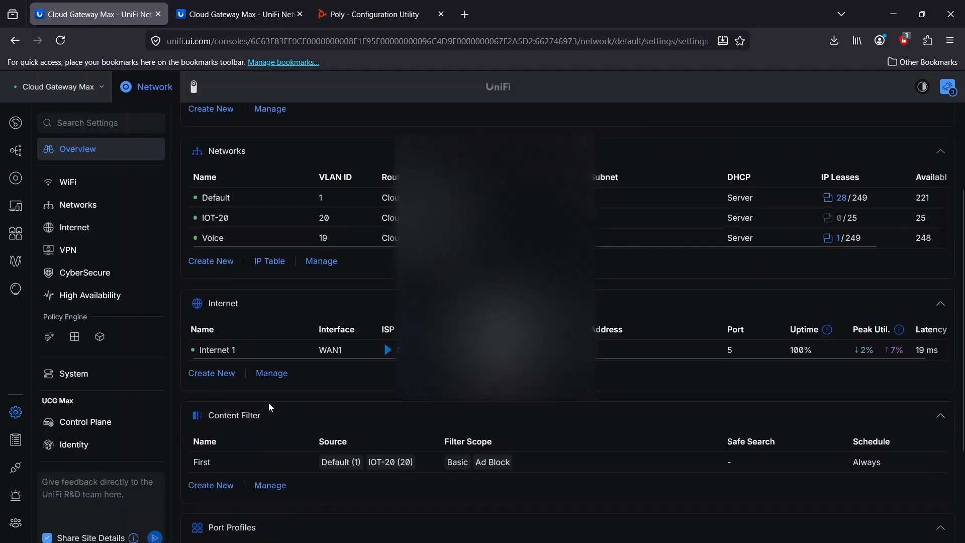
scroll(269, 402, "down", 2)
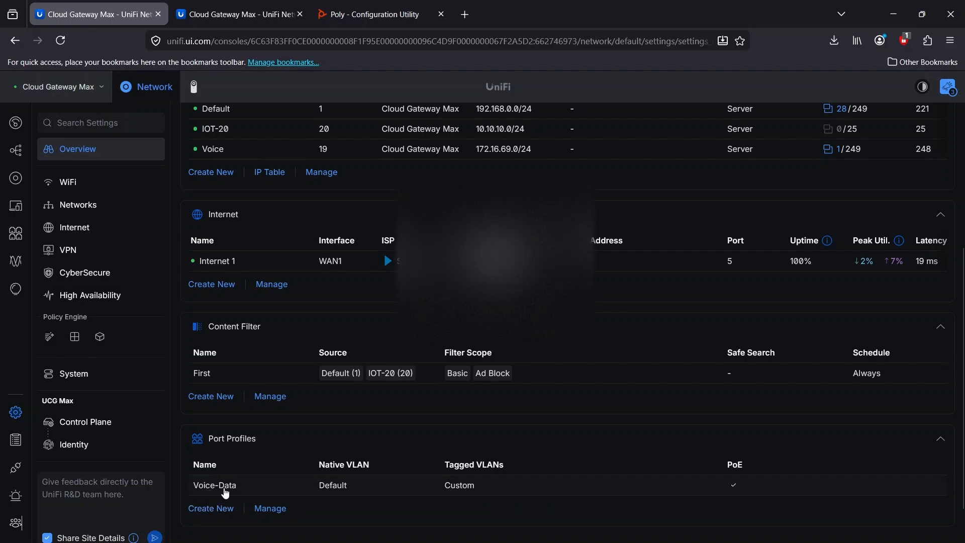
left_click(207, 509)
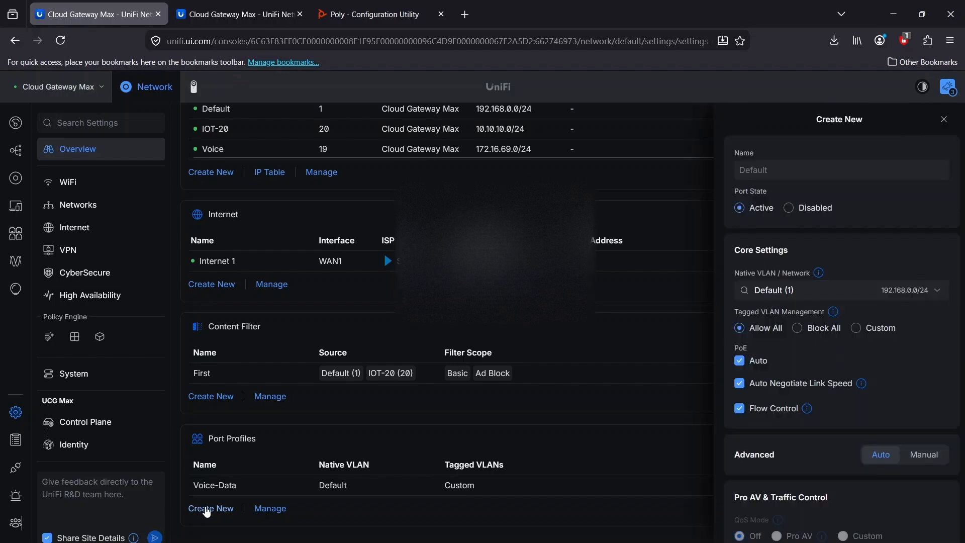
left_click(766, 171)
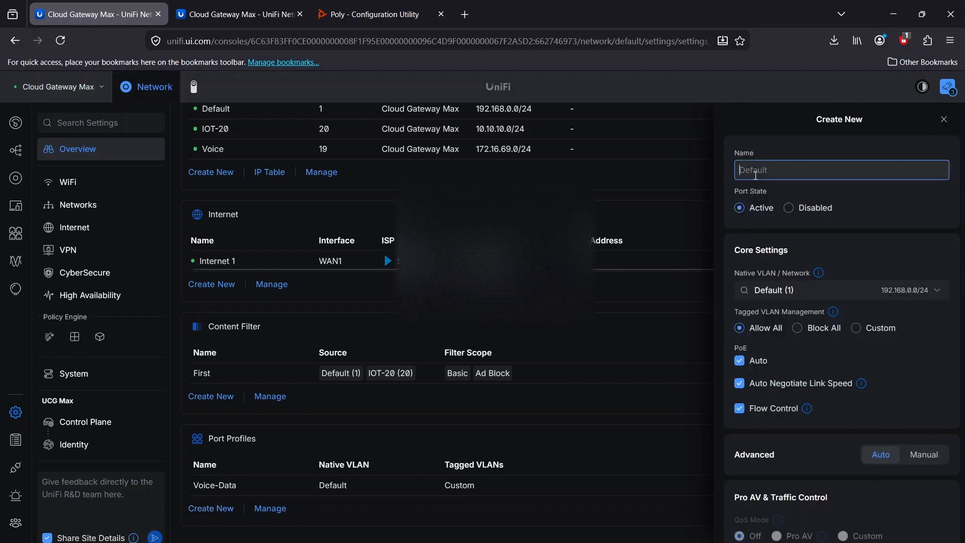
type("Voice")
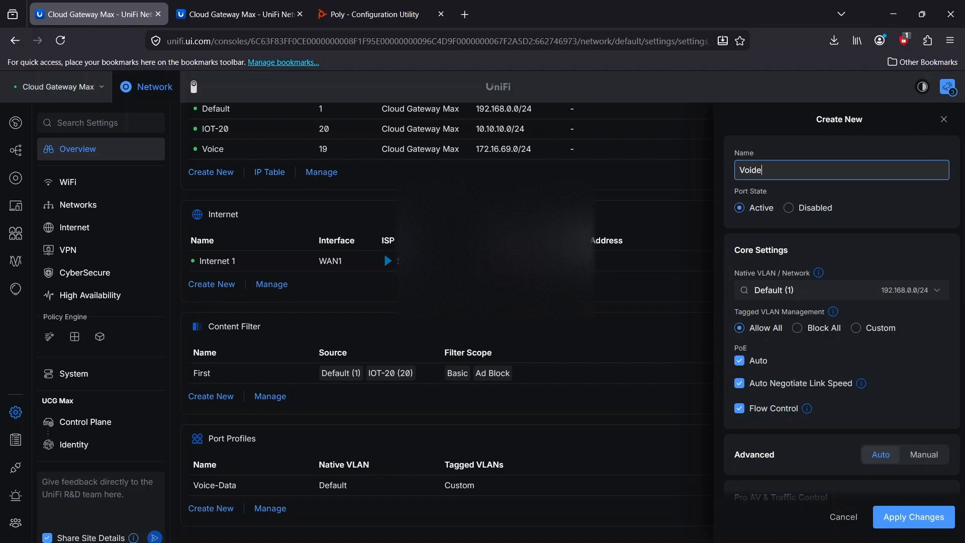
key("BackSpace")
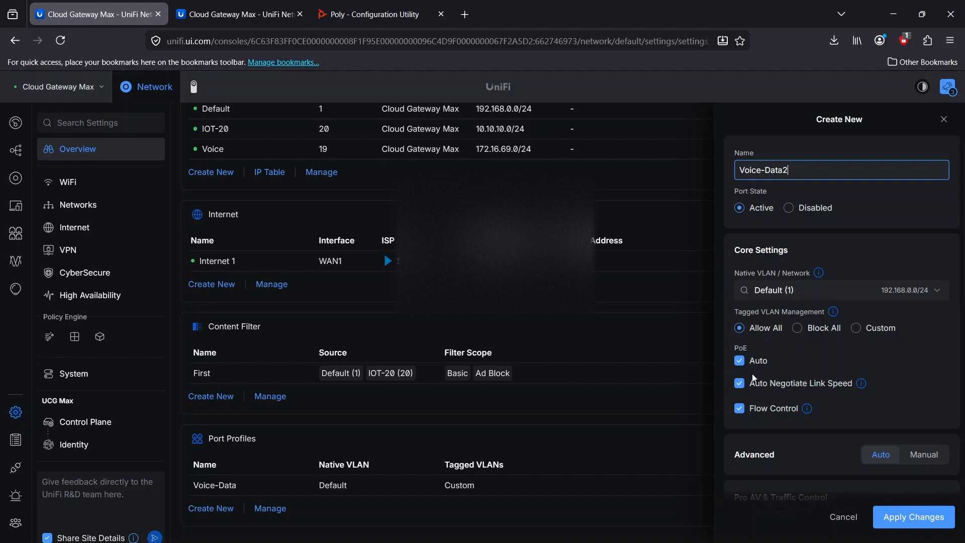
- Set the profile's tagged VLAN management to Custom and add Voice (19) as the tagged VLAN
left_click(857, 330)
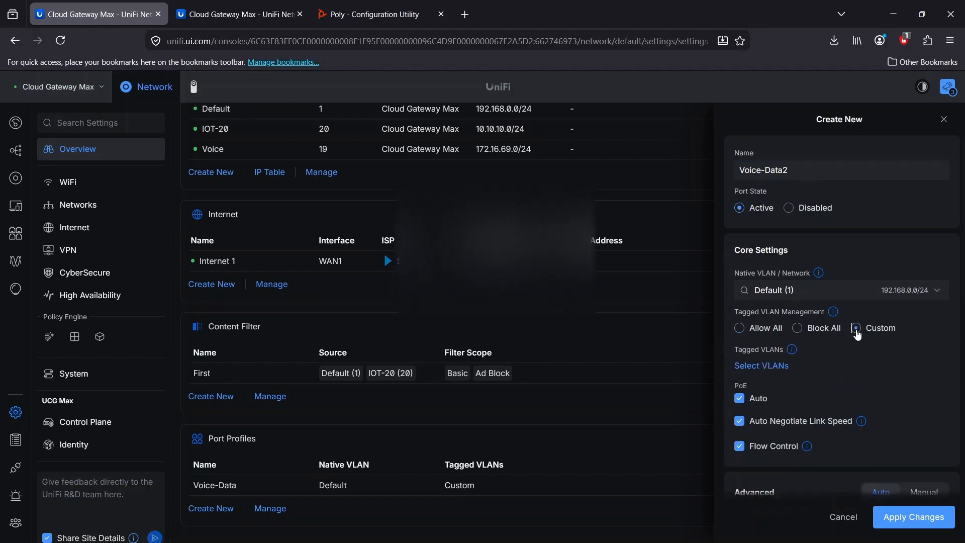
scroll(840, 357, "down", 3)
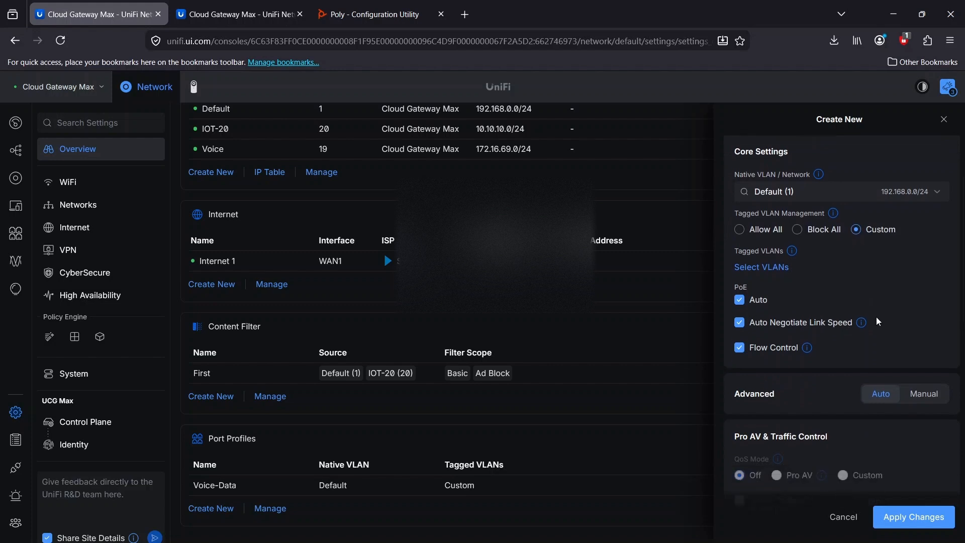
left_click(757, 226)
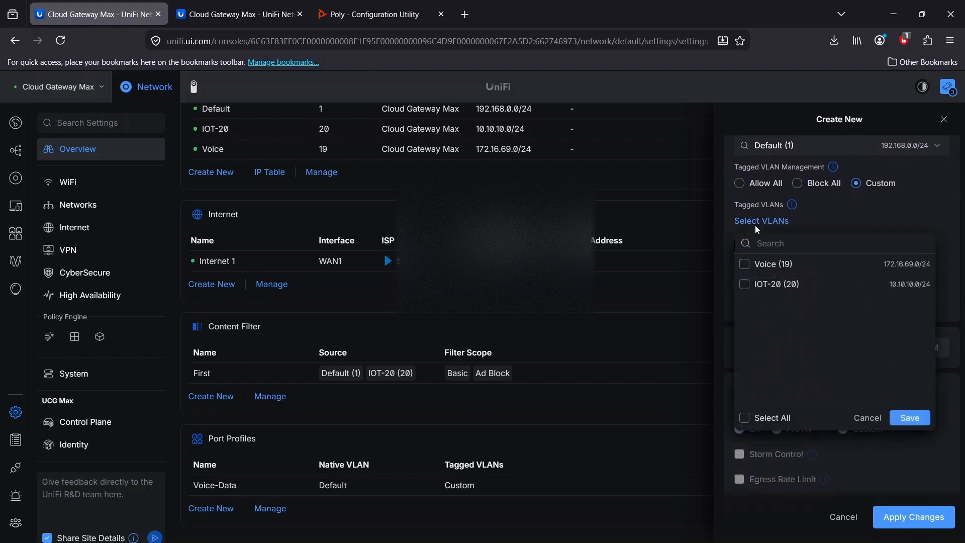
left_click(745, 266)
left_click(895, 417)
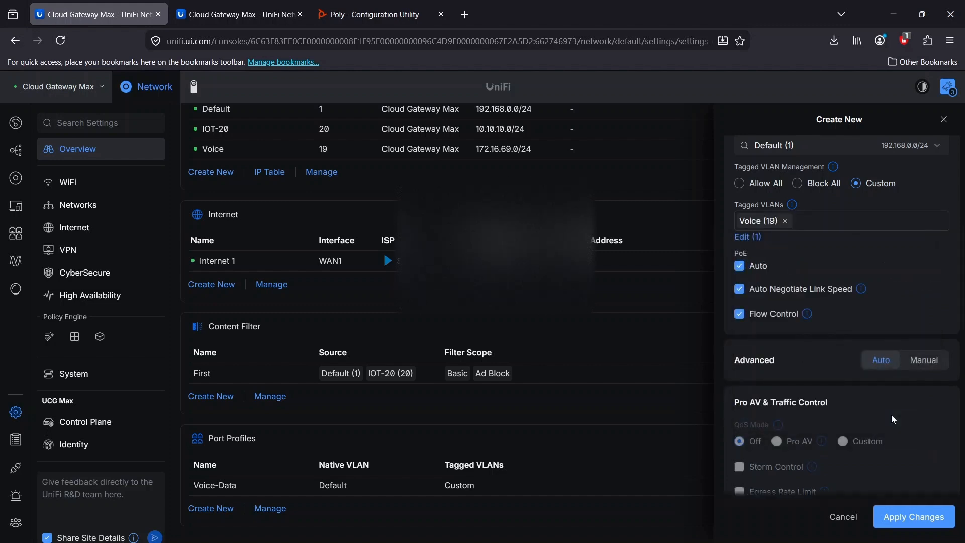
scroll(880, 291, "up", 2)
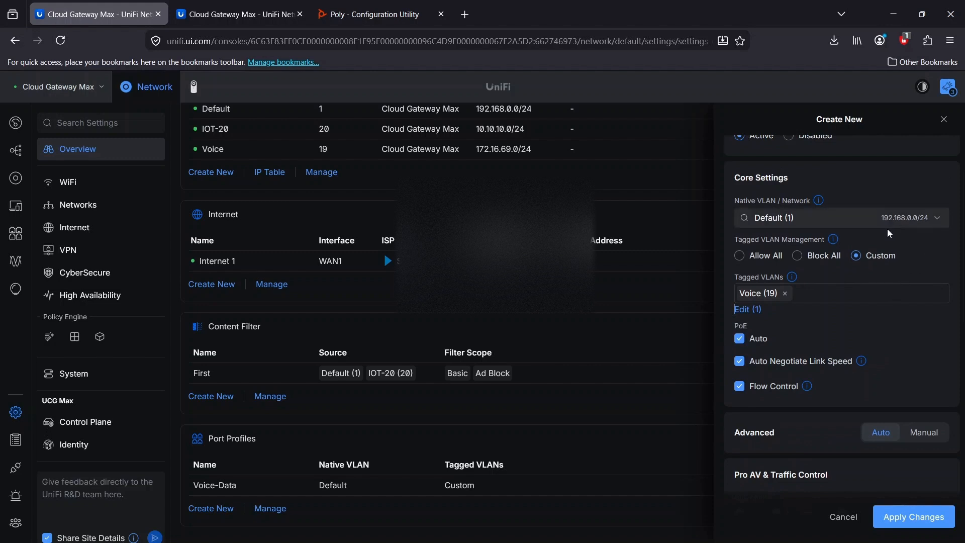
scroll(874, 246, "up", 2)
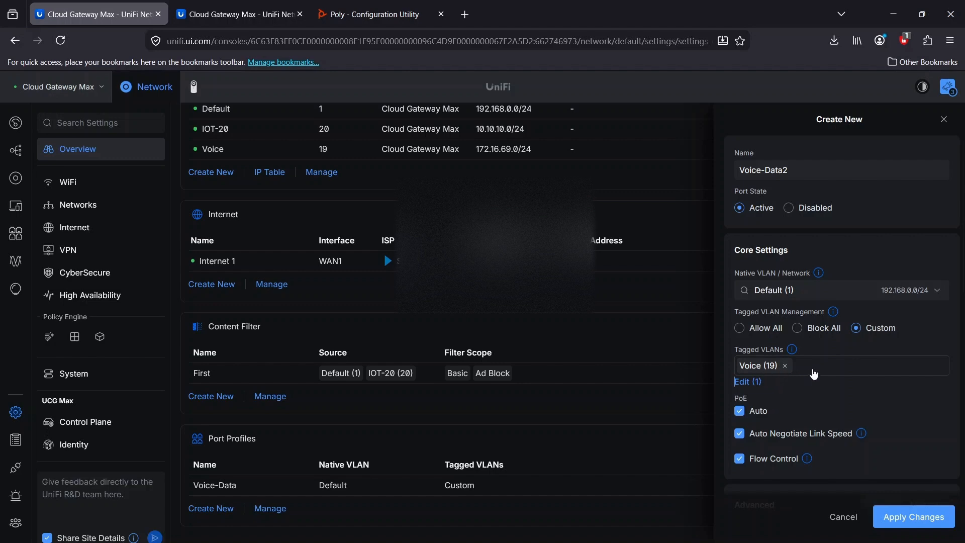
- Switch the profile's advanced settings to Manual and enable Voice VLAN with the Voice (19) network
scroll(819, 367, "down", 5)
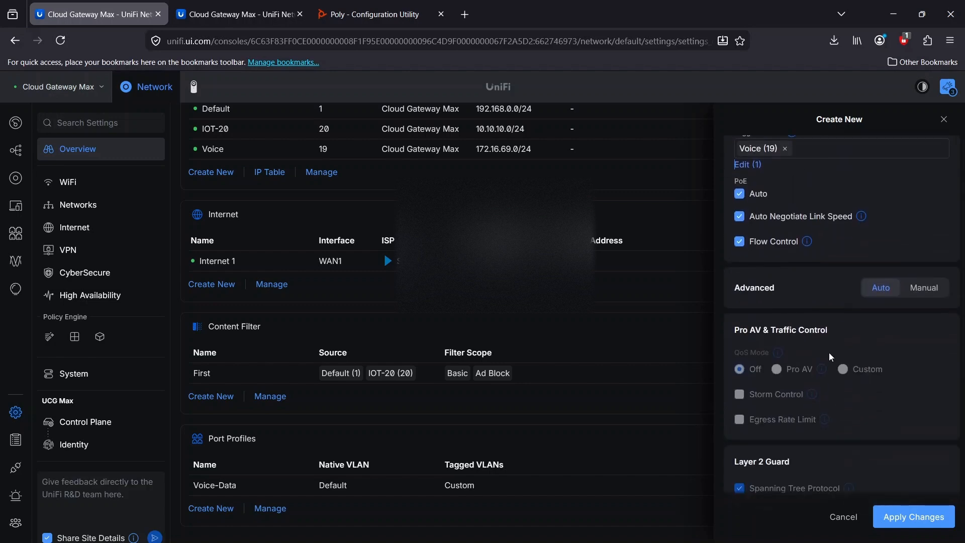
scroll(829, 352, "down", 2)
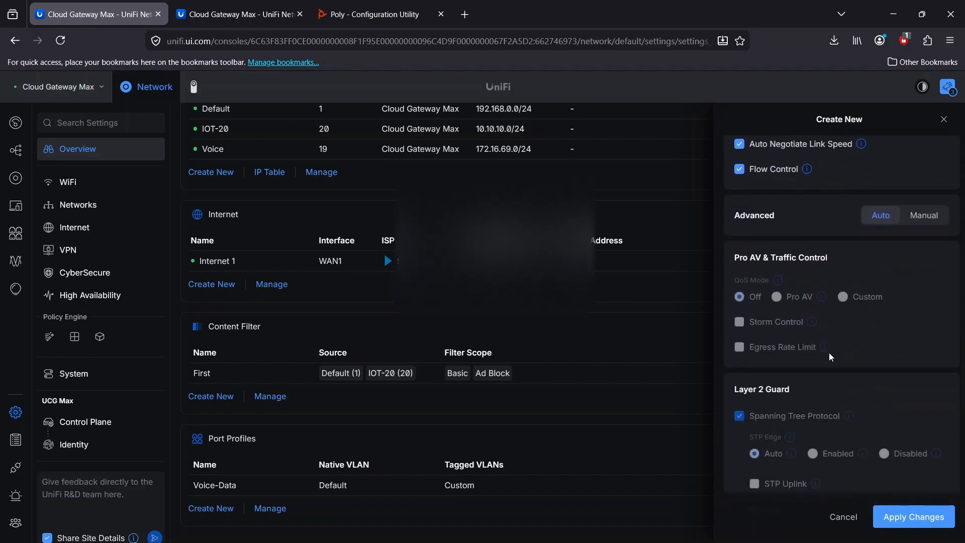
left_click(924, 218)
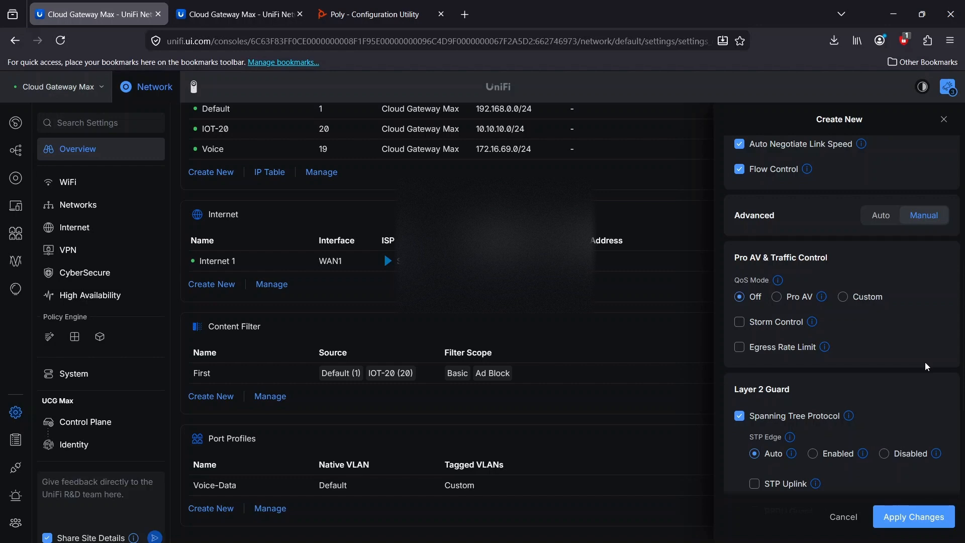
scroll(925, 367, "down", 3)
scroll(927, 363, "down", 2)
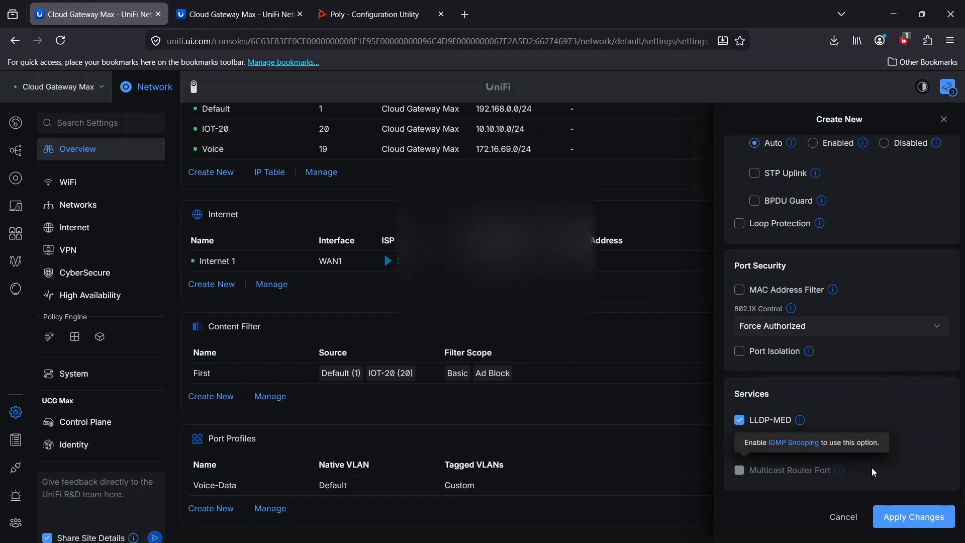
left_click(740, 446)
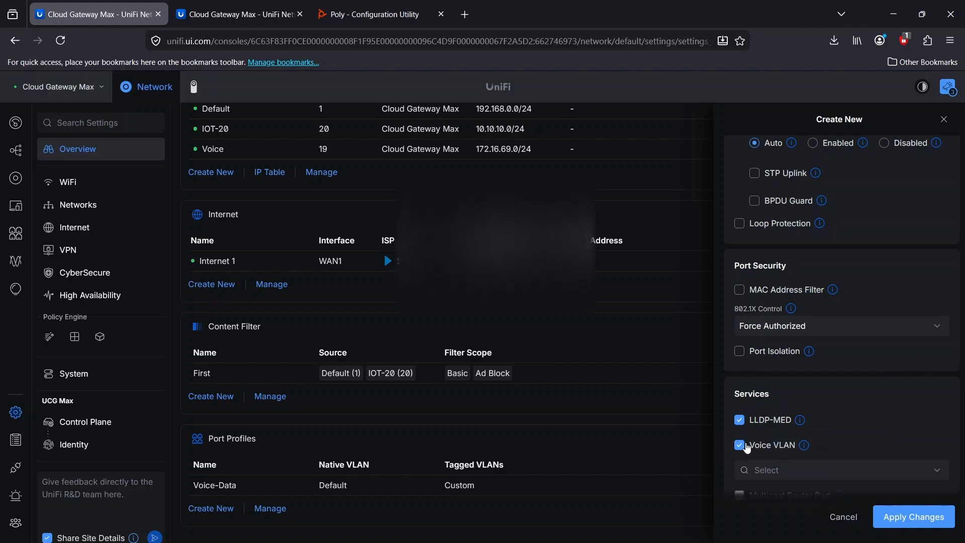
scroll(860, 396, "down", 1)
left_click(942, 456)
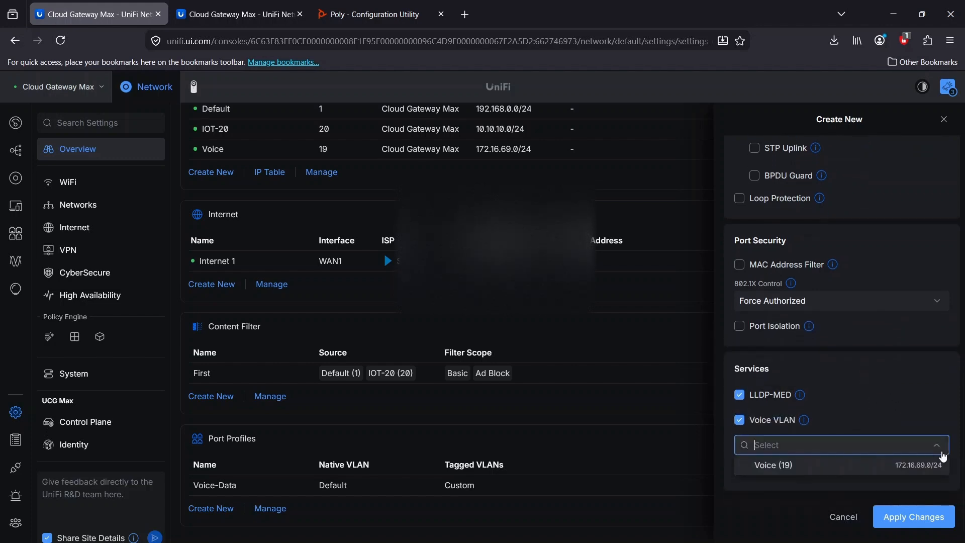
left_click(787, 468)
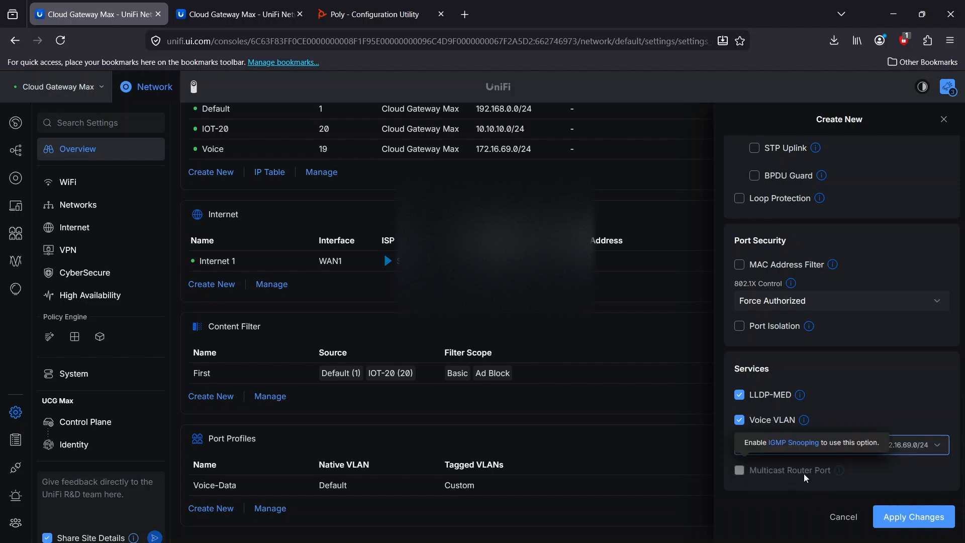
- Save the Voice-Data2 port profile and open the port manager of the USW Lite 8 PoE switch
left_click(904, 518)
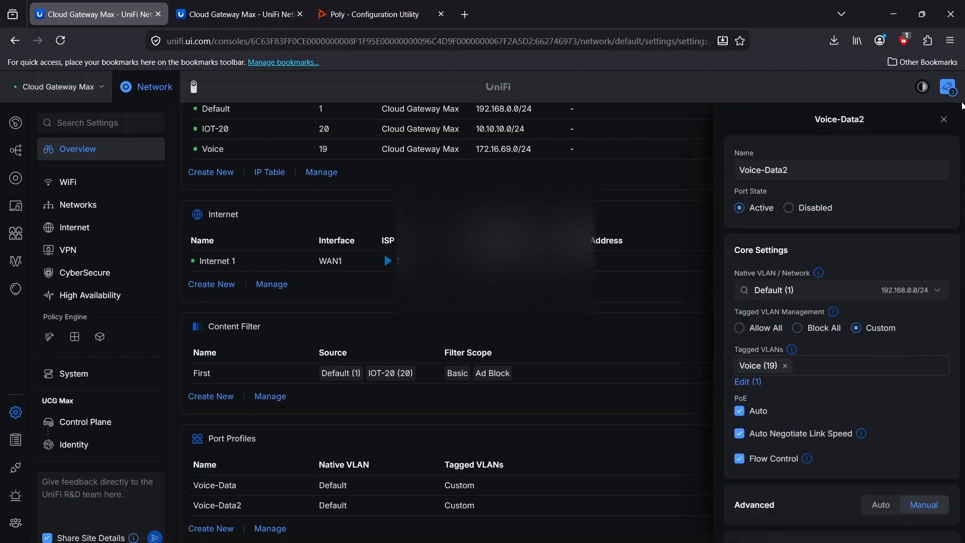
left_click(945, 119)
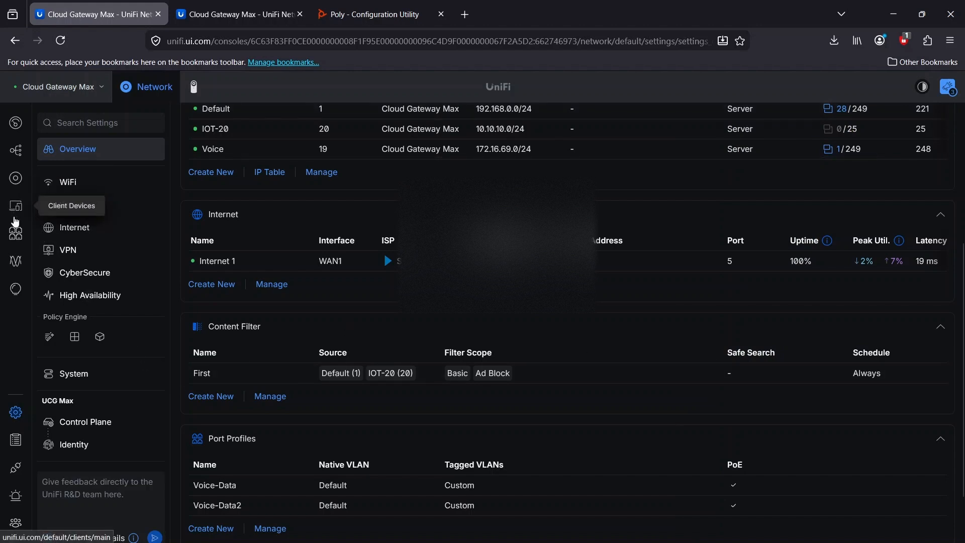
left_click(19, 183)
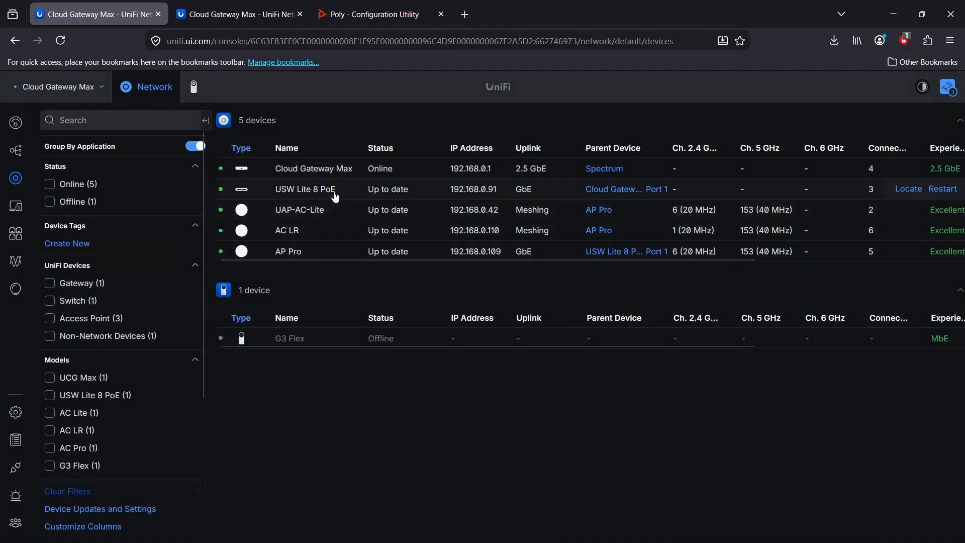
left_click(331, 198)
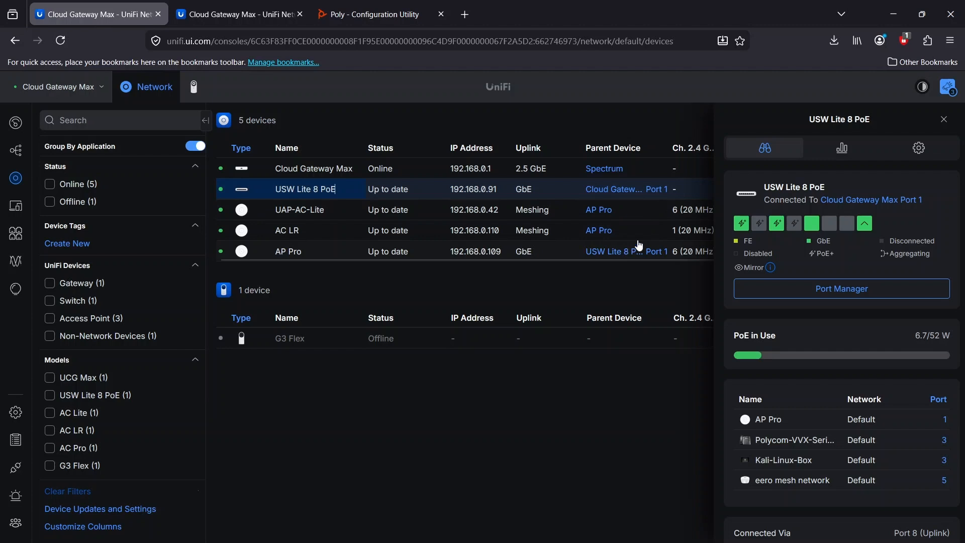
left_click(887, 296)
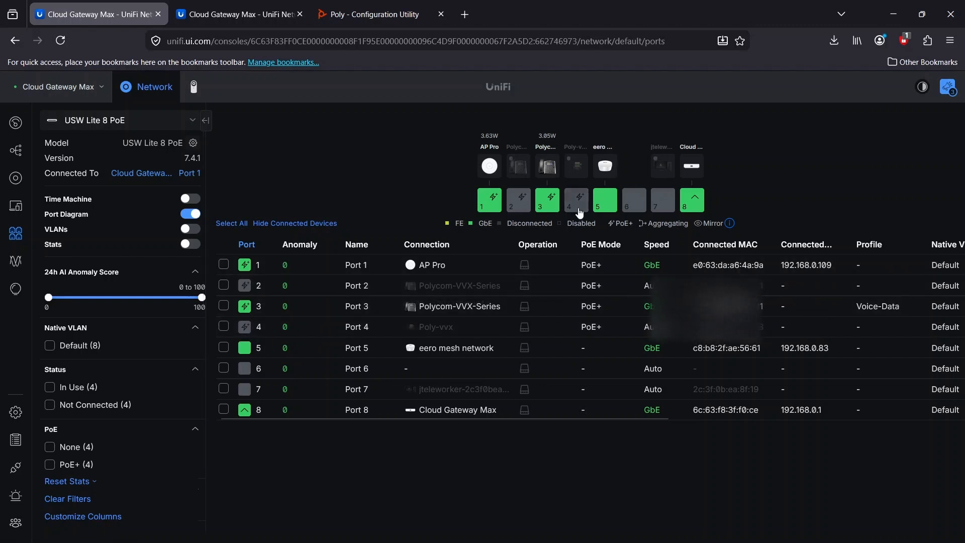
- Enable a port profile on Port 4 of the switch, choose Voice-Data2 and apply the change
left_click(272, 333)
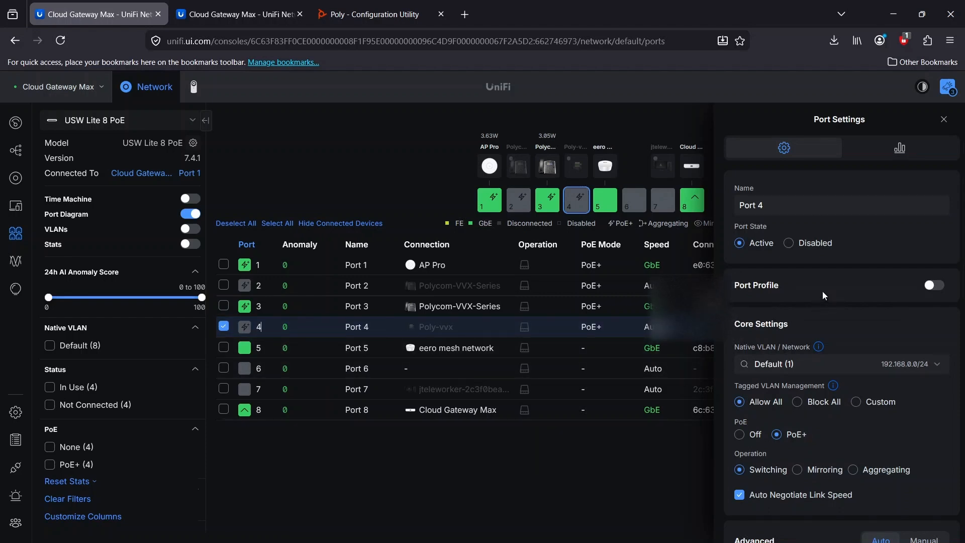
left_click(937, 286)
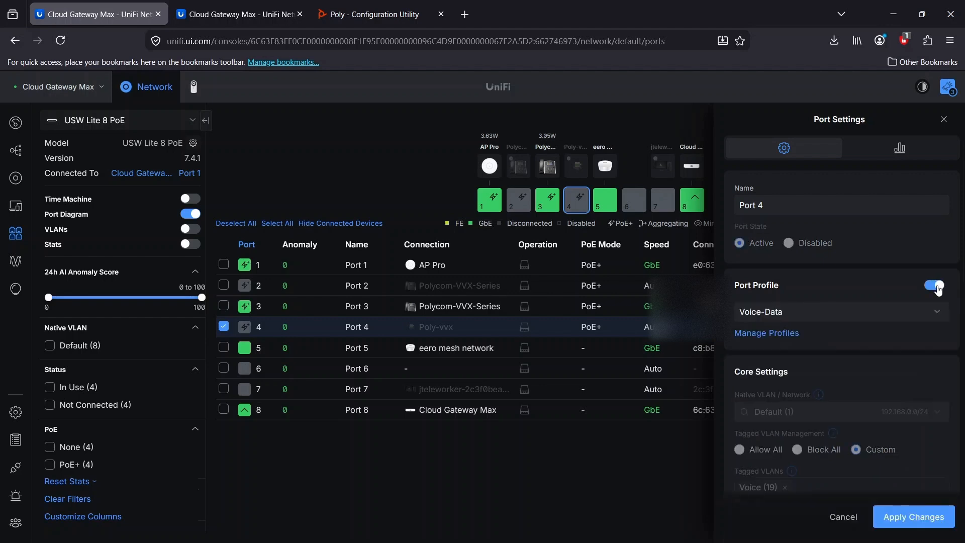
left_click(938, 314)
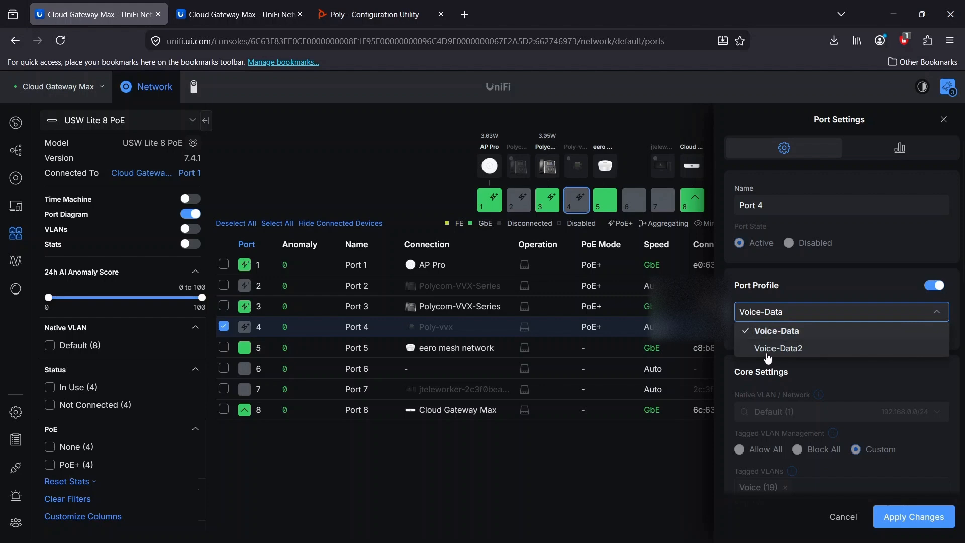
left_click(807, 352)
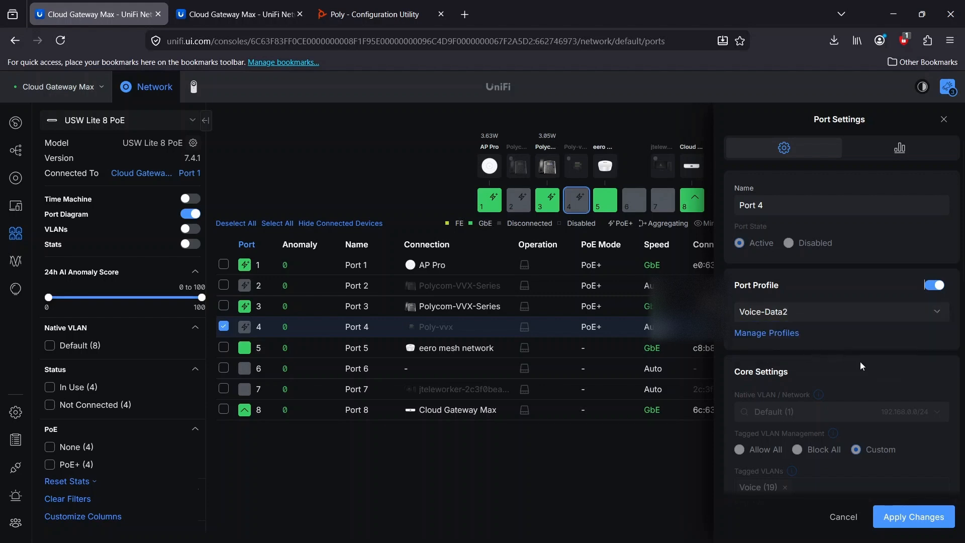
scroll(862, 365, "down", 4)
scroll(885, 373, "down", 7)
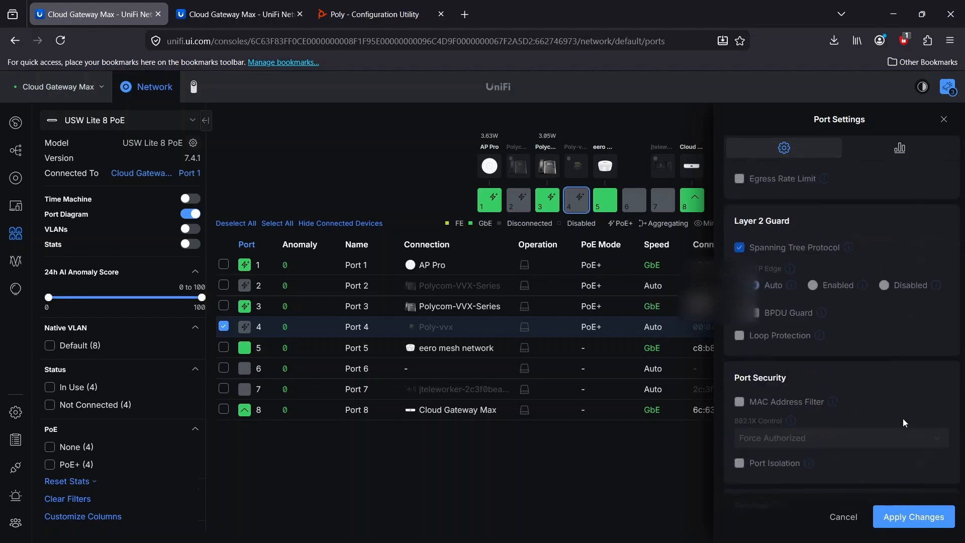
left_click(946, 524)
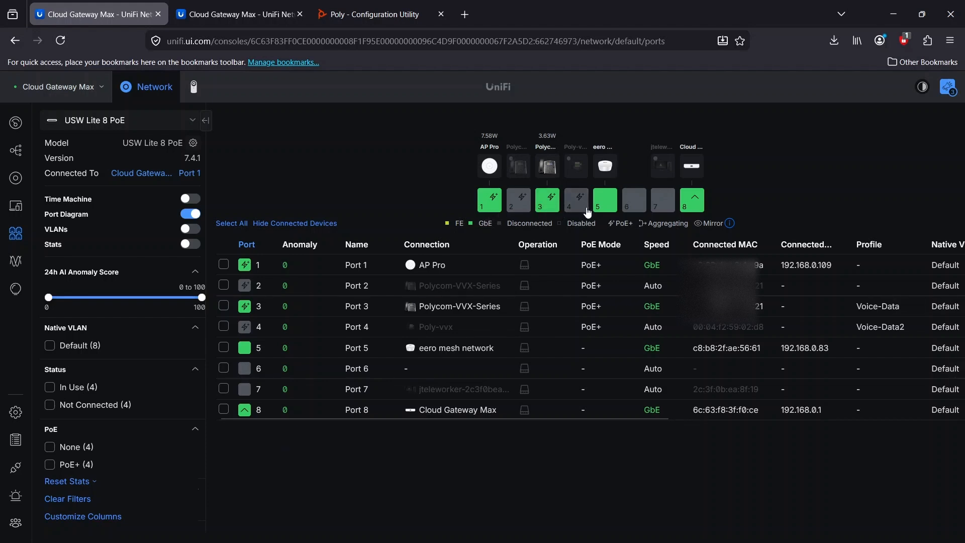
- Assign the Voice-Data2 port profile to Port 6 of the switch and apply the change
left_click(634, 201)
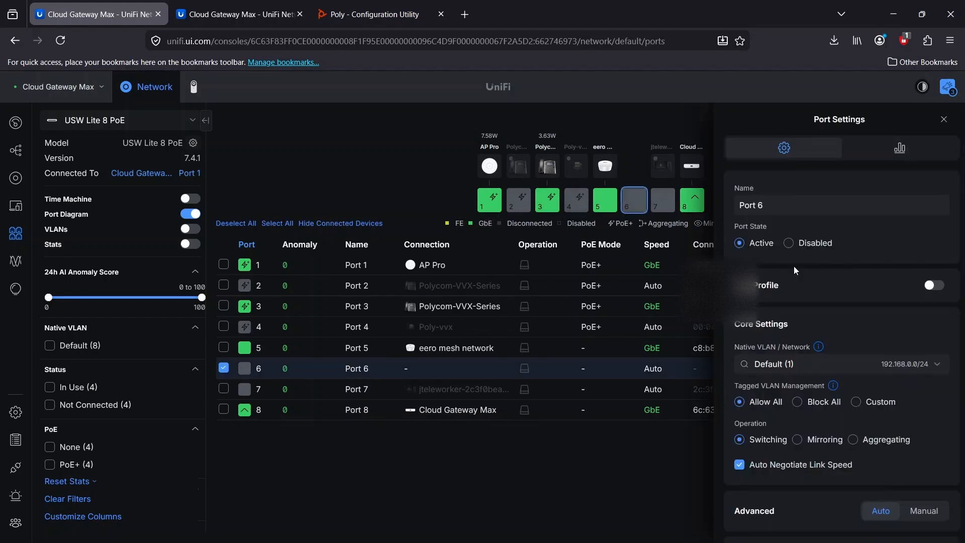
left_click(935, 286)
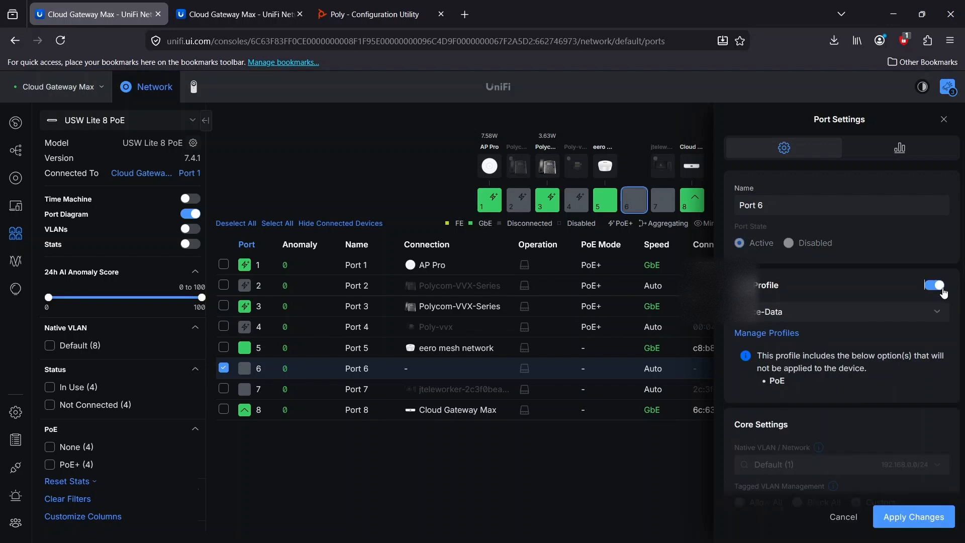
left_click(911, 318)
left_click(778, 355)
left_click(877, 523)
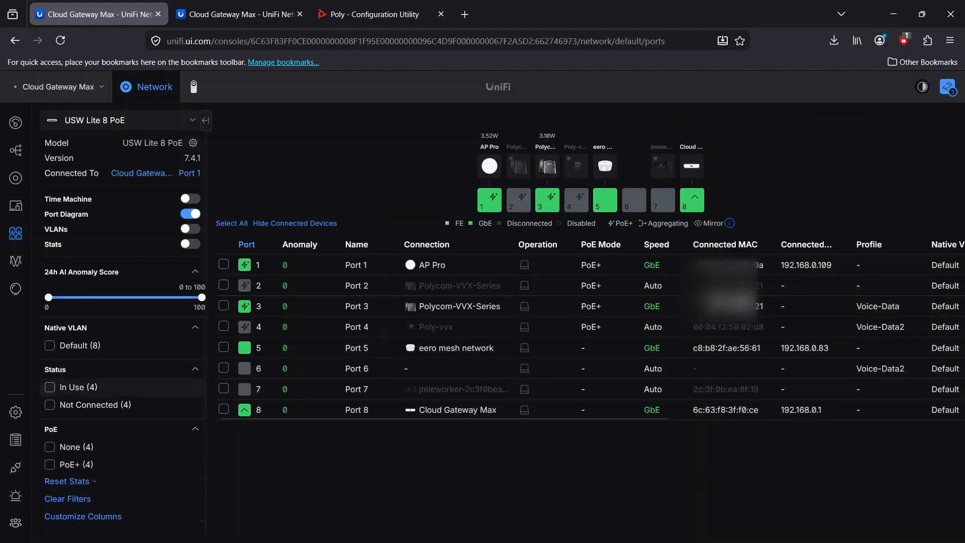
- Close the port manager's browser tab and check the USW Lite 8 PoE's port status and connected clients from the topology
key("ctrl+w")
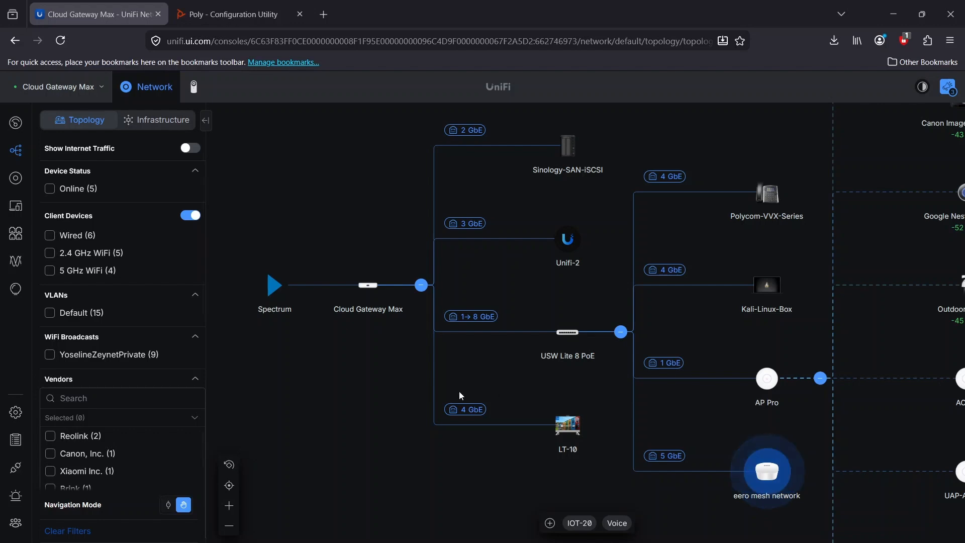
left_click(575, 342)
mouse_move(788, 231)
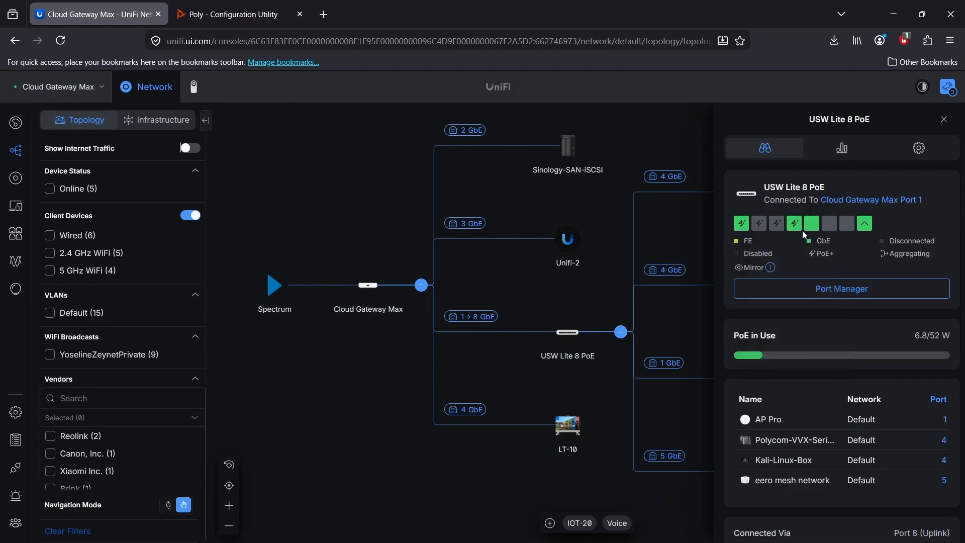
left_click(944, 120)
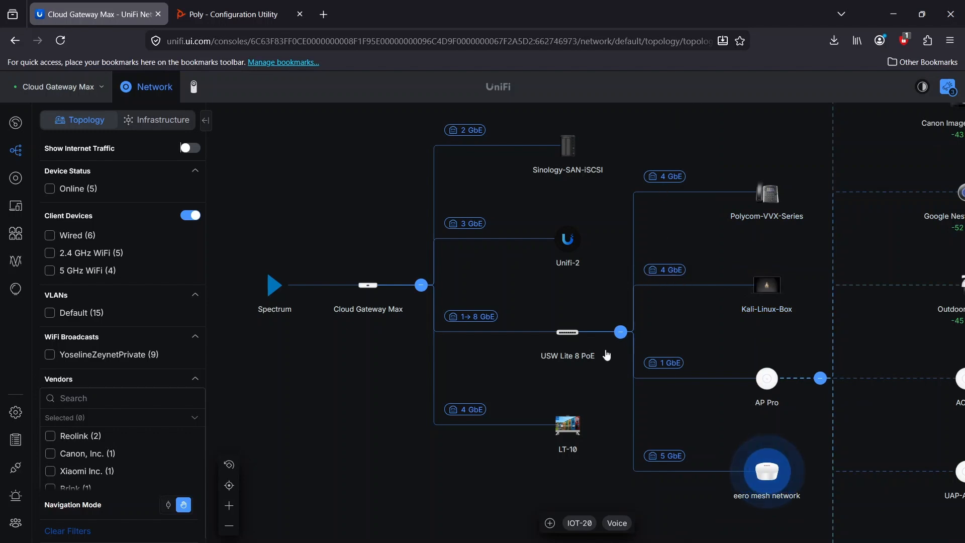
- Recheck the IP addresses of the Kali-Linux-Box and Polycom-VVX-Series clients in the topology after the port change
left_click_drag(574, 298, 552, 281)
left_click(722, 289)
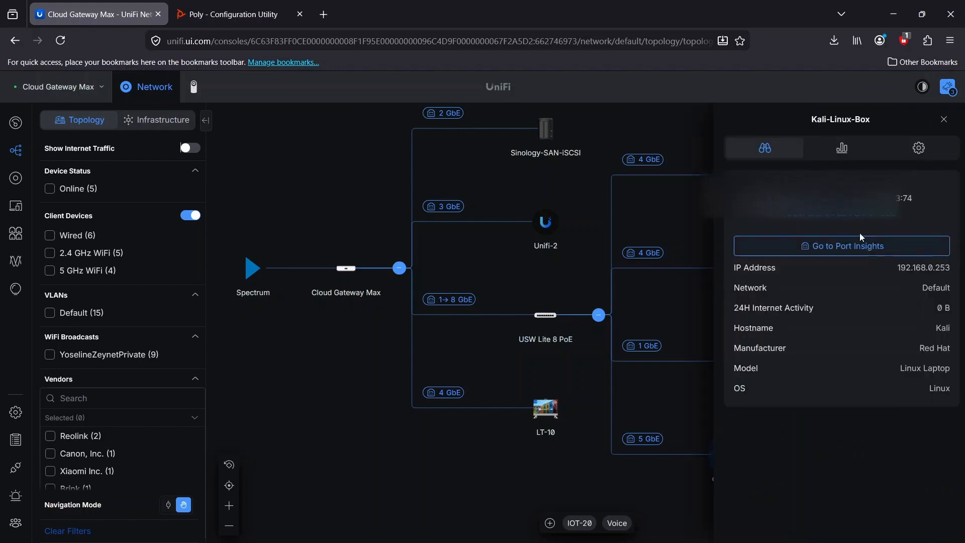
left_click(944, 119)
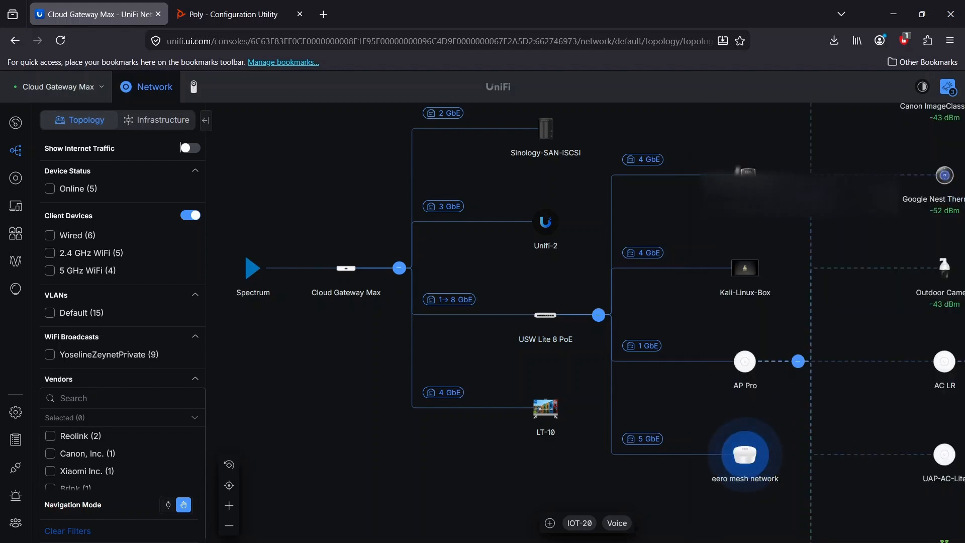
left_click(889, 283)
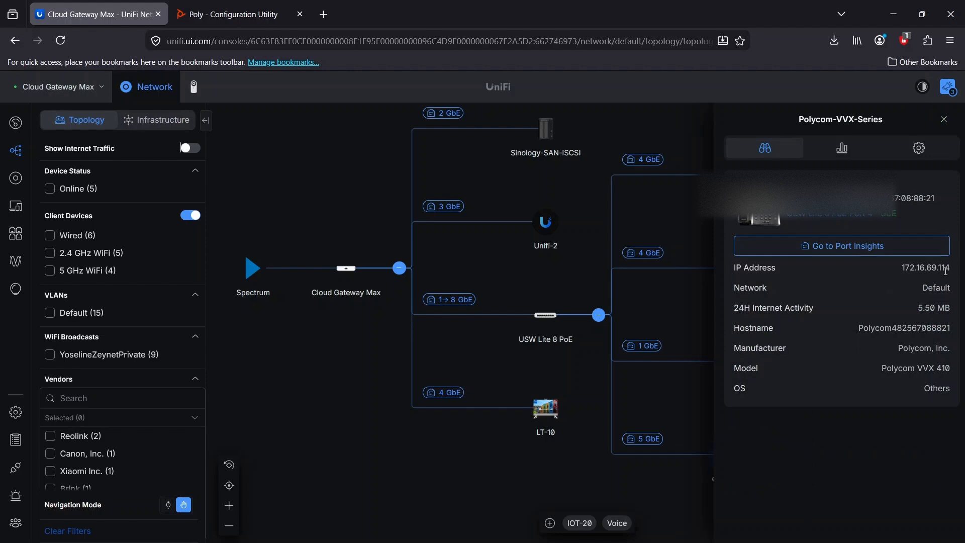
left_click(944, 119)
left_click_drag(340, 183, 348, 186)
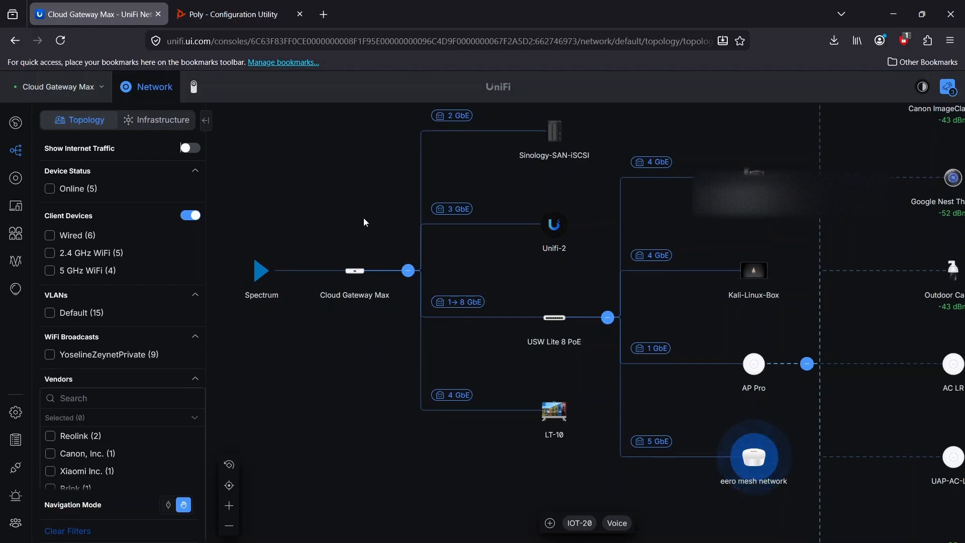